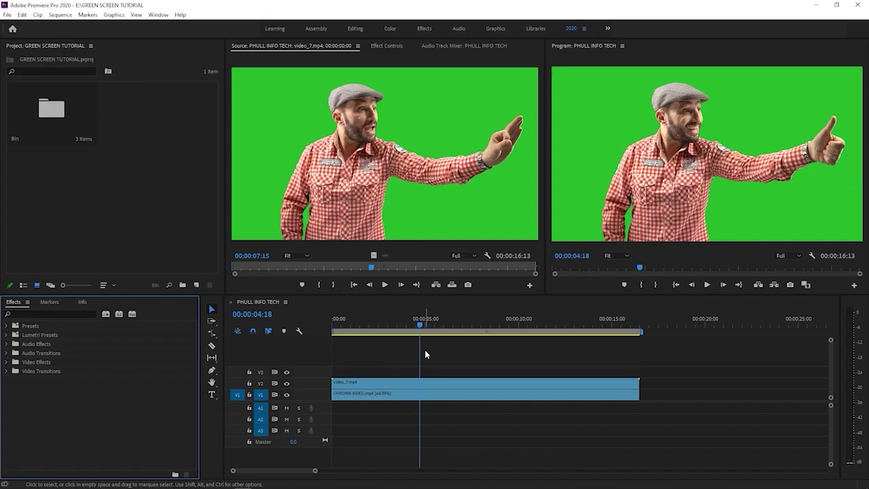
Select the video_7.mp4 and CHROMA VIDEO clips, then hide and re-show the green-screen layer to preview the background
click(427, 352)
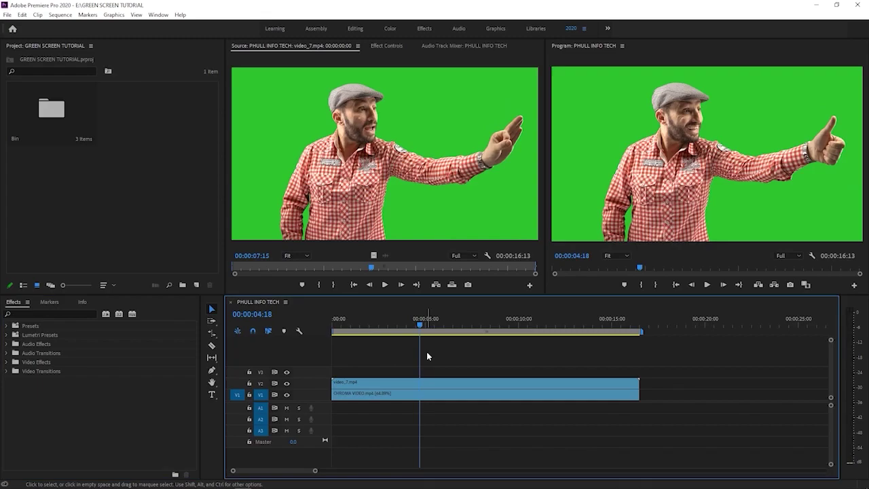
click(422, 388)
click(426, 395)
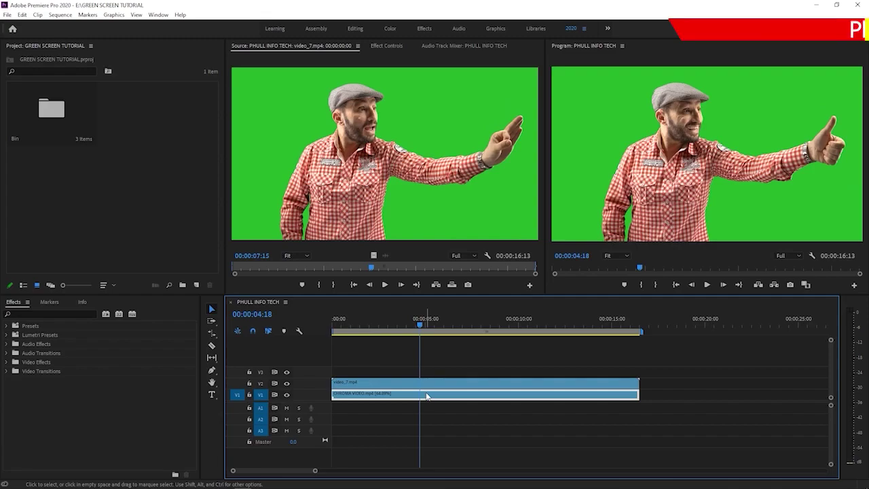
click(286, 383)
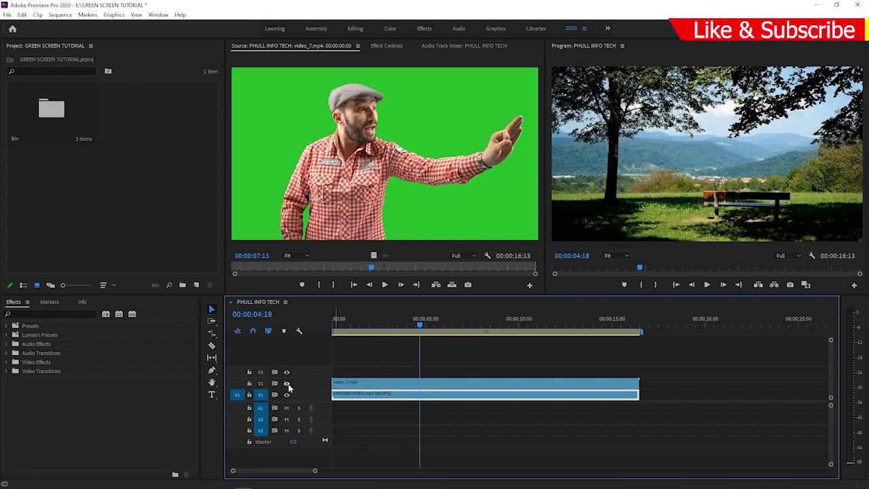
click(287, 383)
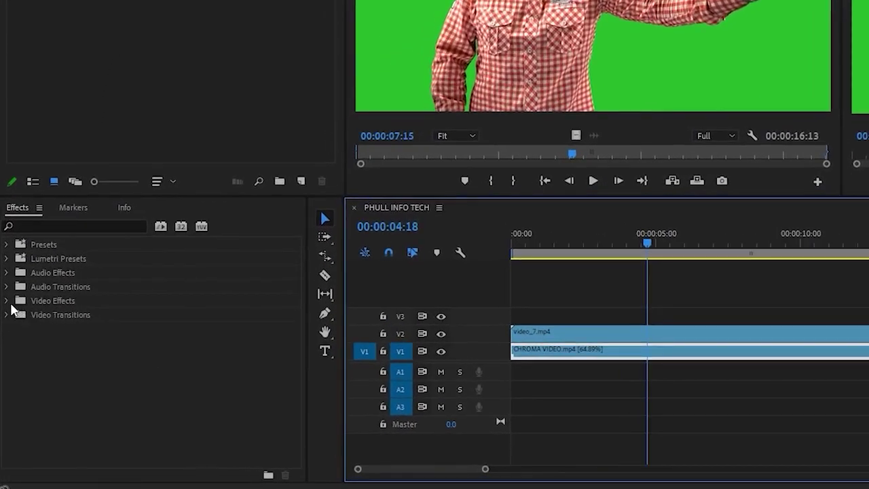
Find Ultra Key under Video Effects > Keying and drag it onto the video_7.mp4 clip
click(7, 300)
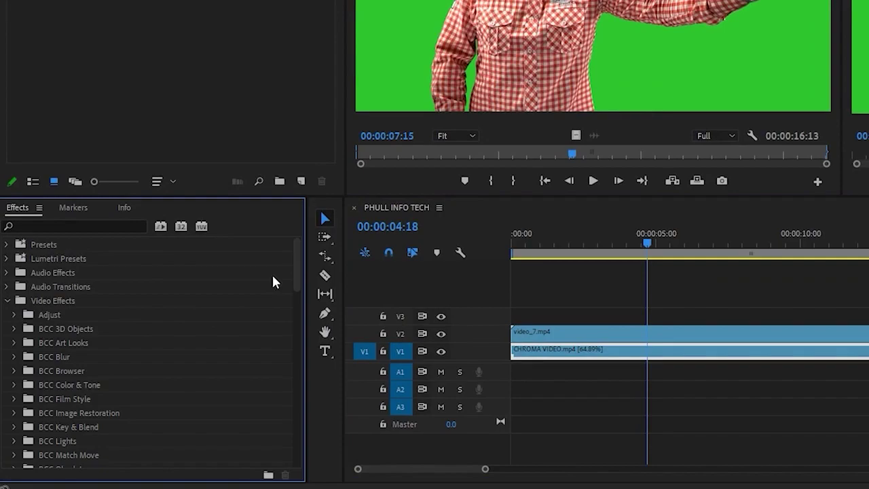
drag(296, 261, 286, 332)
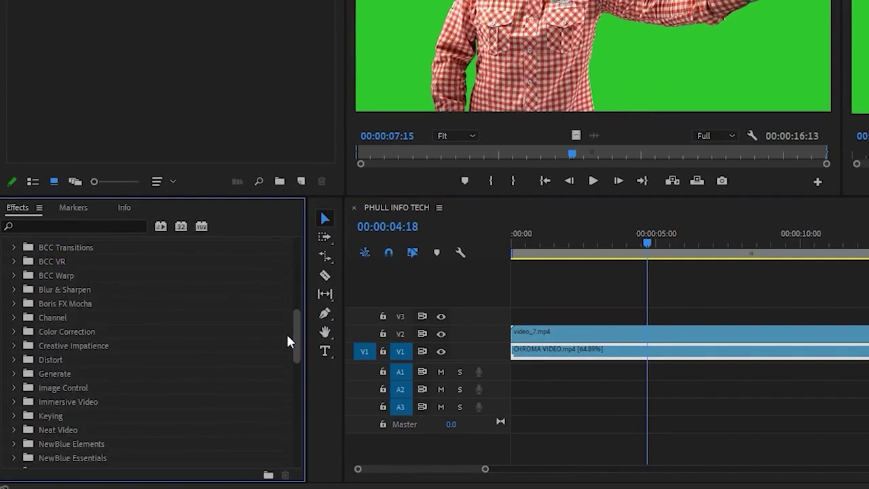
drag(288, 341, 291, 370)
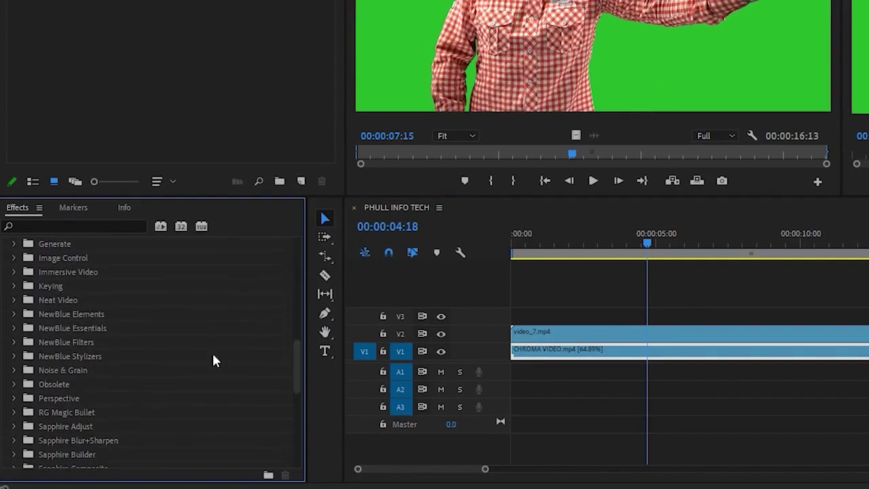
click(14, 285)
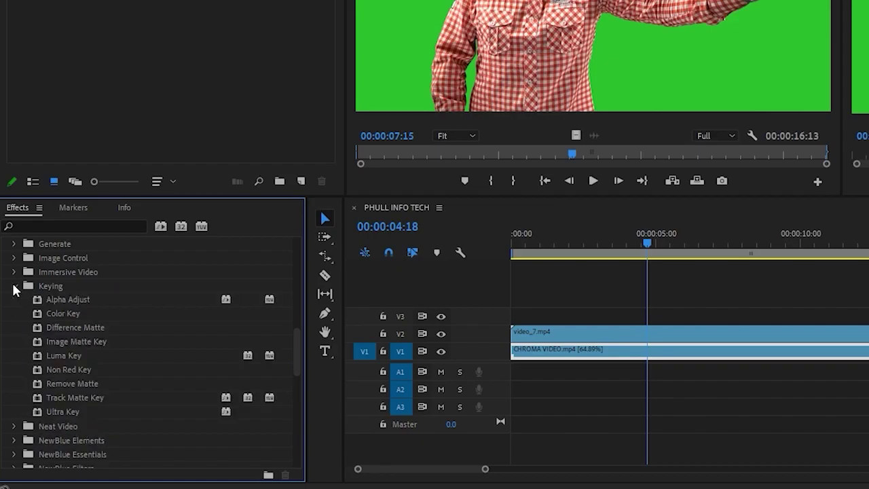
click(66, 410)
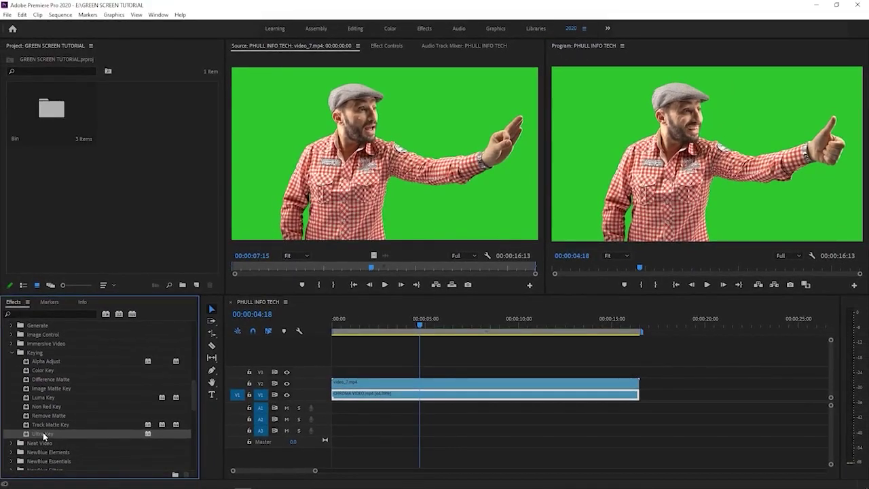
drag(44, 433, 373, 382)
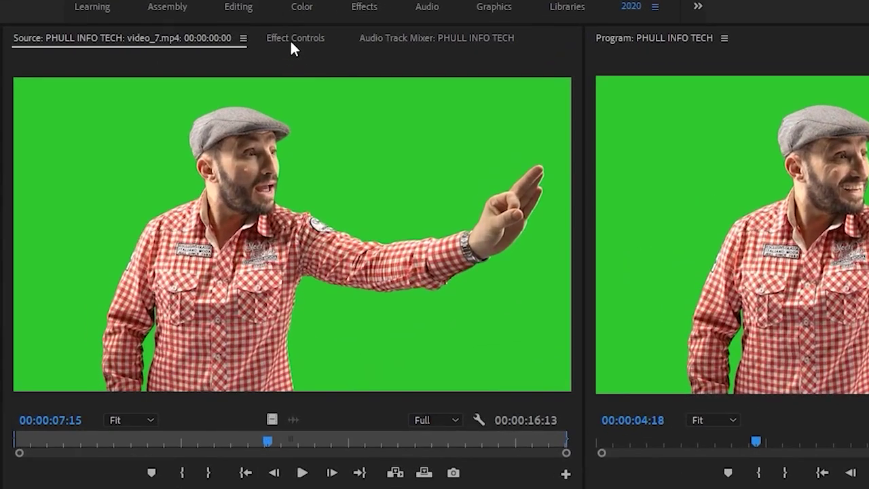
Show video_7.mp4's Effect Controls with the Motion and Opacity sections collapsed
click(384, 46)
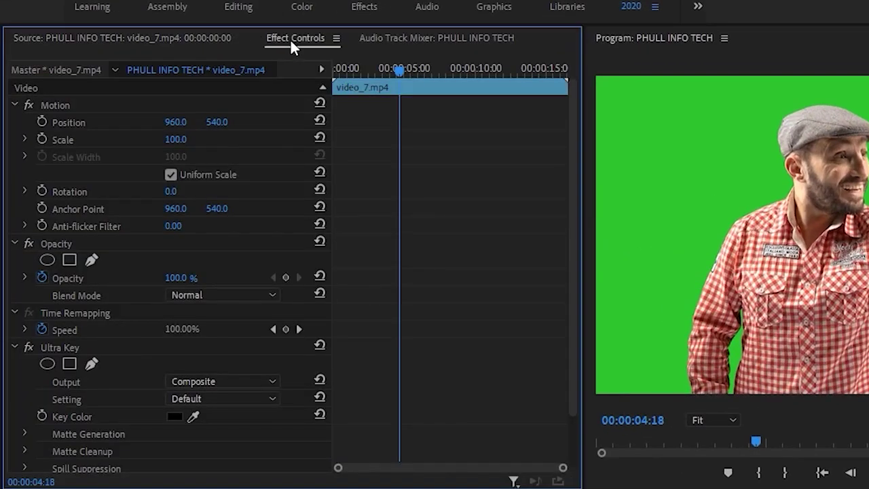
click(15, 106)
click(14, 120)
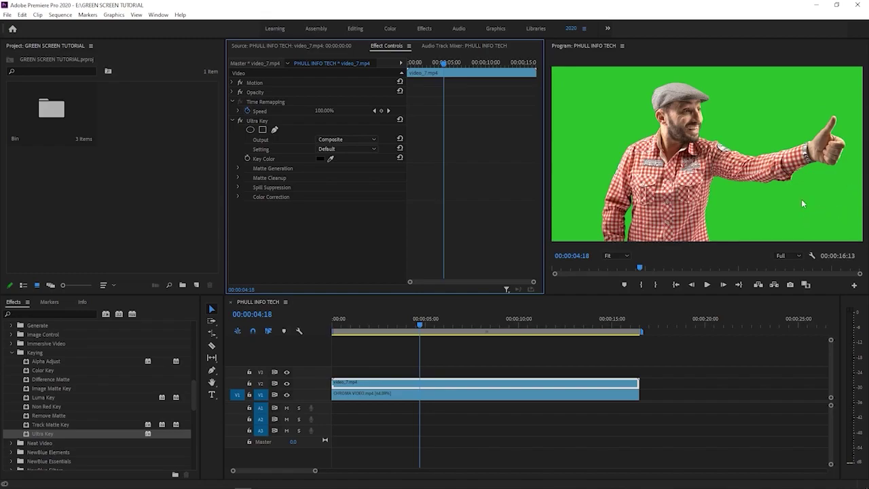
Sample the green backdrop as the Ultra Key colour and move the playhead back to the start
click(330, 159)
click(832, 213)
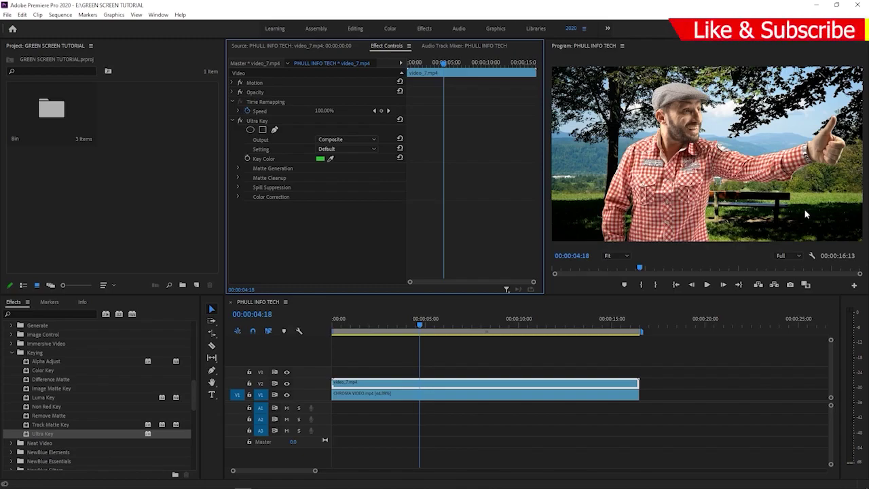
drag(418, 319, 332, 322)
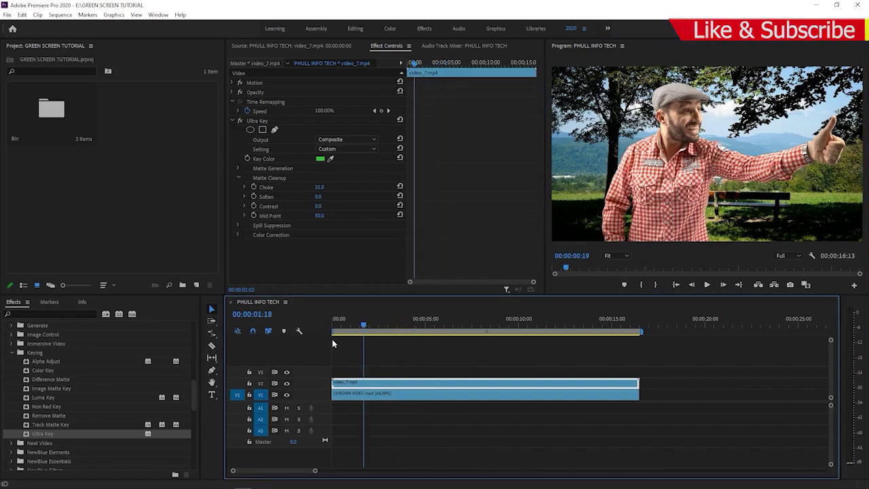
Play back the keyed result
key(space)
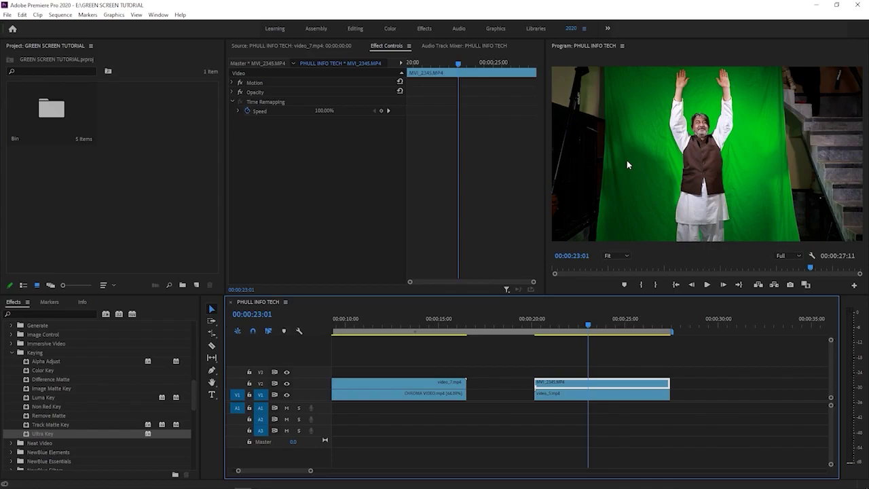
Apply Ultra Key to MVI_2345.MP4 and sample a bright green from the backdrop as its key colour
key(shift+7)
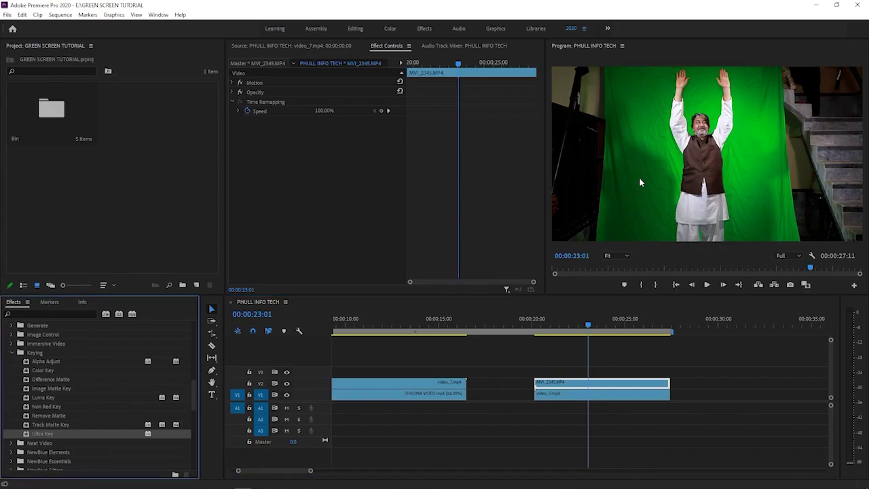
drag(35, 435, 576, 384)
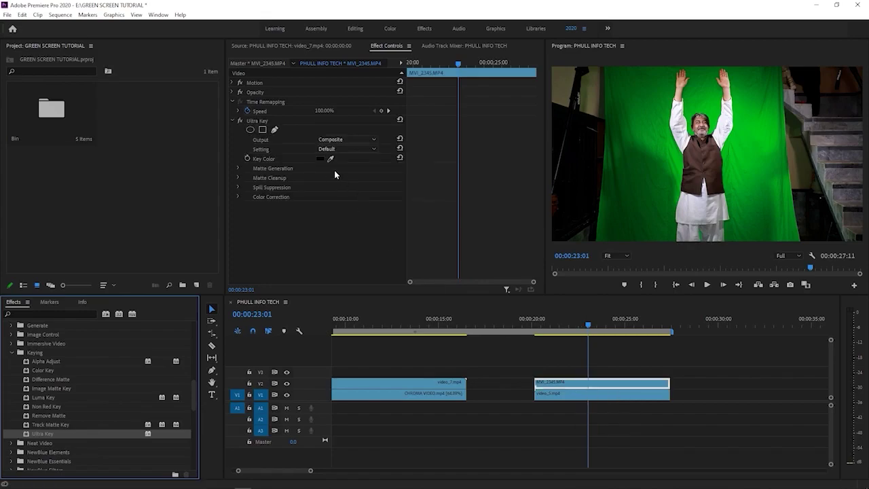
drag(331, 161, 332, 155)
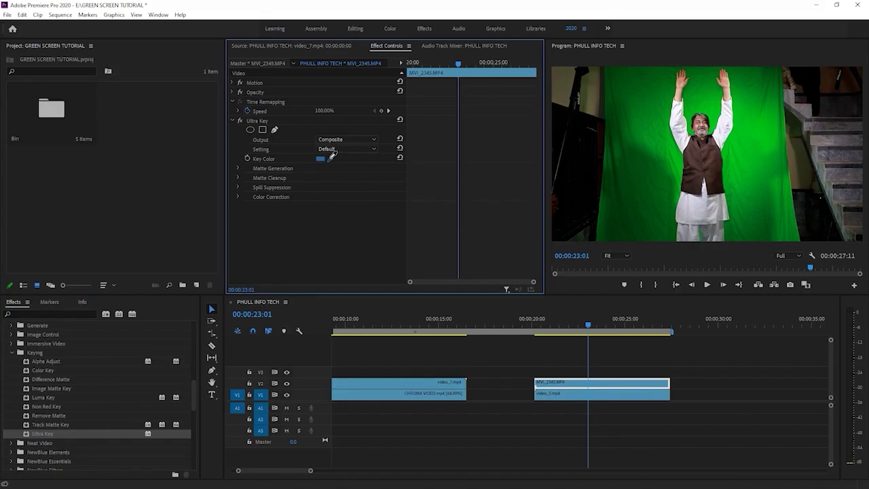
drag(332, 155, 630, 202)
mouse_move(767, 217)
mouse_down()
mouse_move(658, 179)
mouse_move(641, 184)
mouse_up()
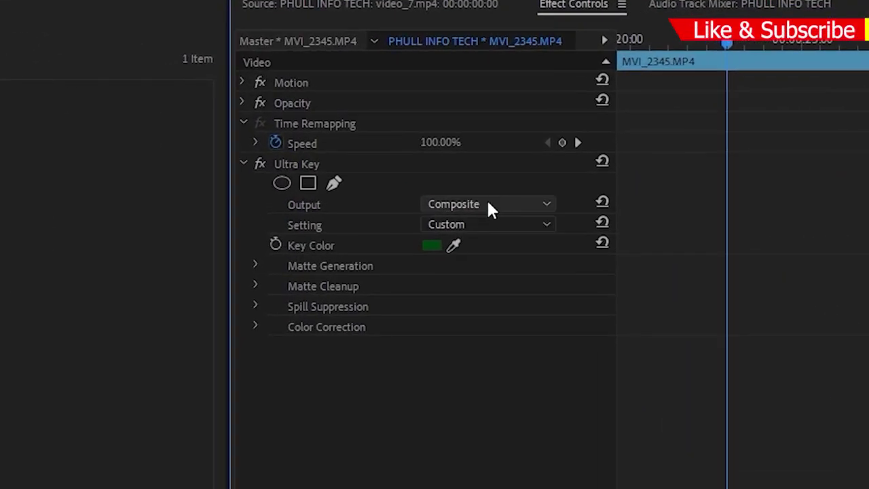
Switch Ultra Key Output from Composite to Alpha Channel to view the matte
click(490, 207)
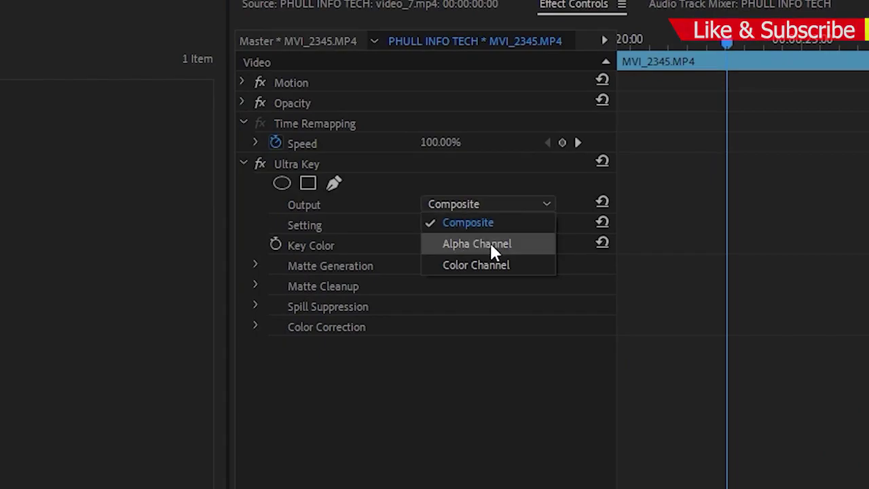
click(490, 245)
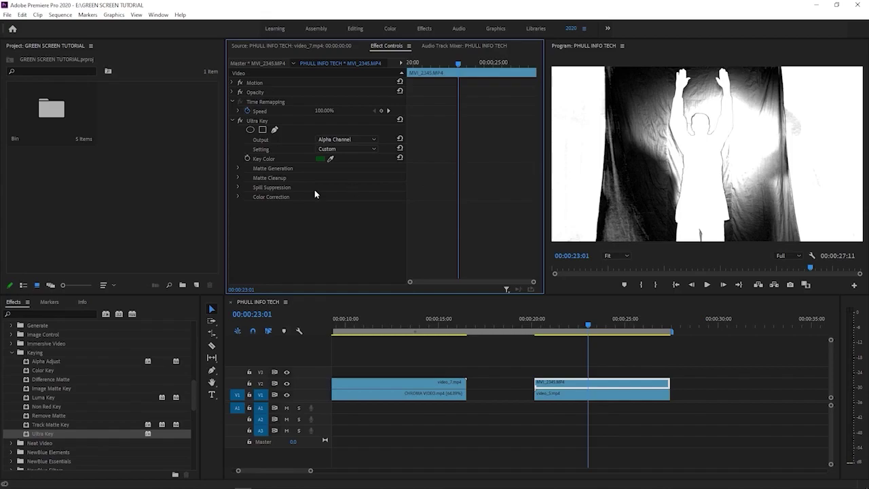
Set Matte Generation Highlight to 0, Shadow to 30 and Pedestal to 71 so the backdrop turns black
click(237, 168)
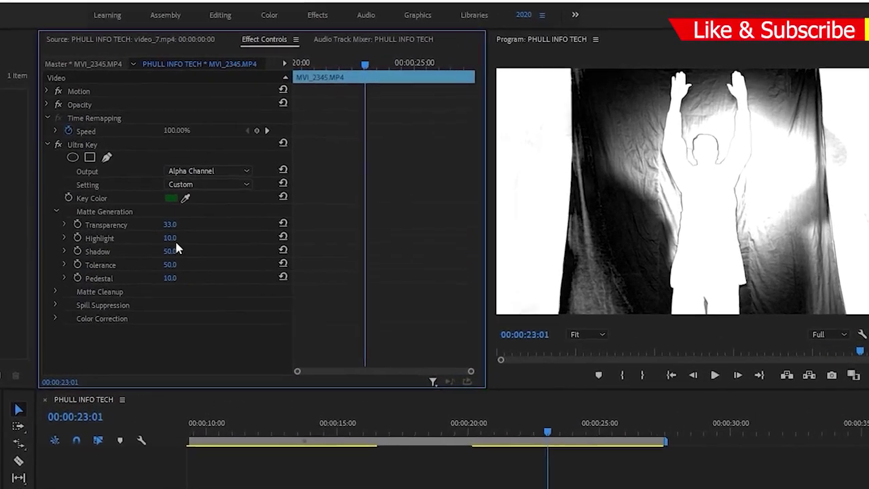
drag(128, 251, 102, 251)
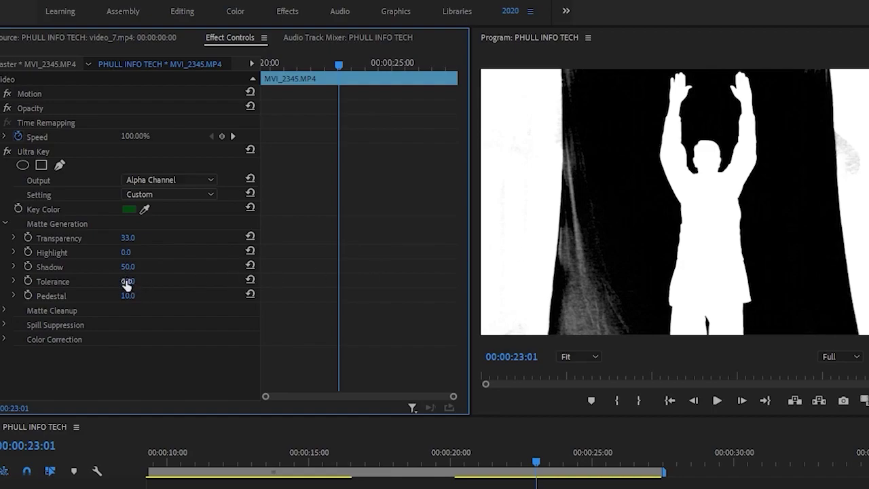
mouse_move(128, 266)
mouse_down()
mouse_move(102, 266)
mouse_move(144, 266)
mouse_up()
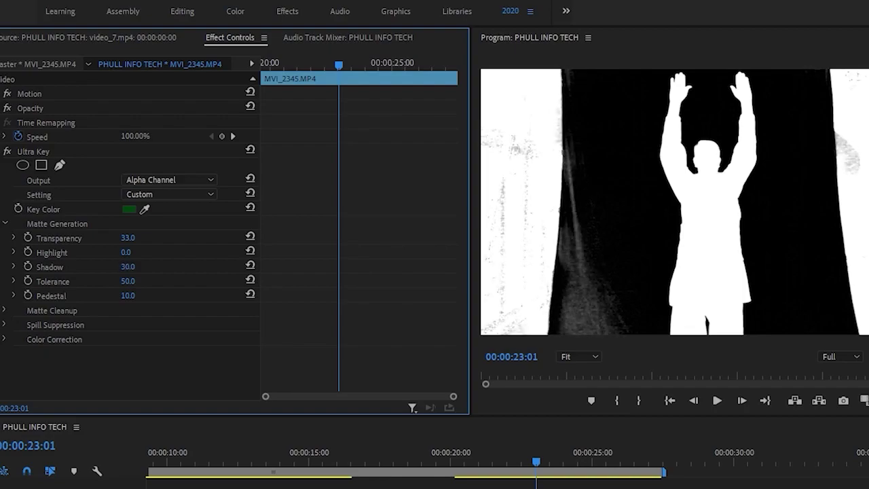
drag(127, 295, 170, 295)
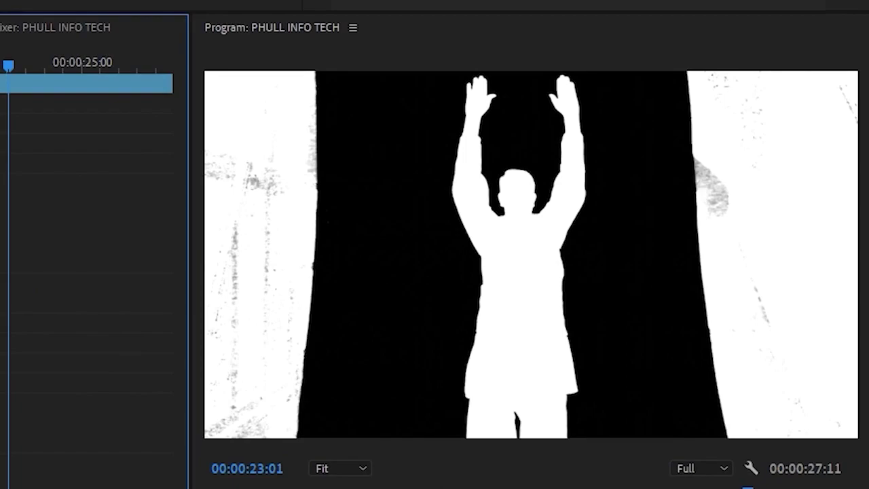
key(Return)
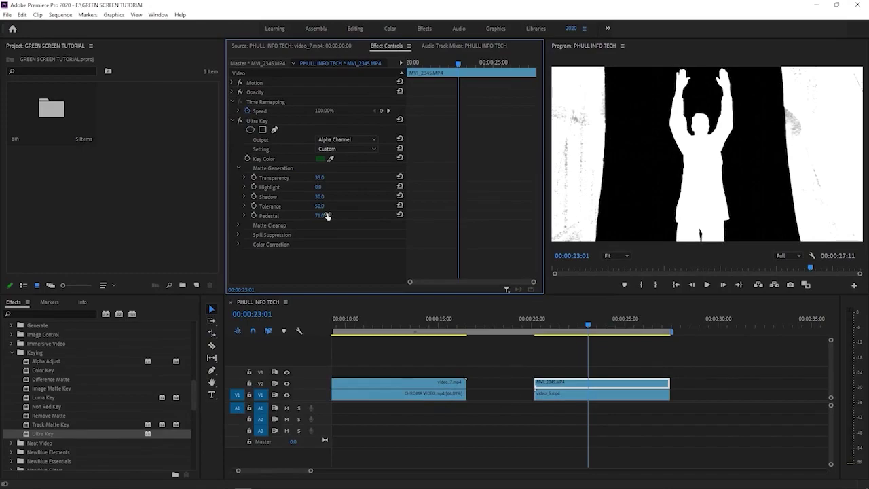
drag(327, 216, 321, 217)
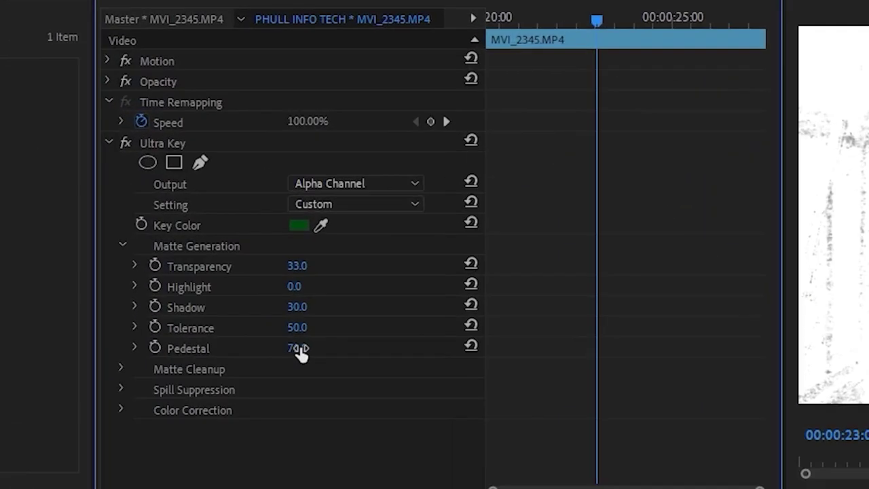
click(352, 183)
Set Ultra Key Output back to Composite and expand MVI_2345.MP4's Opacity settings
click(356, 201)
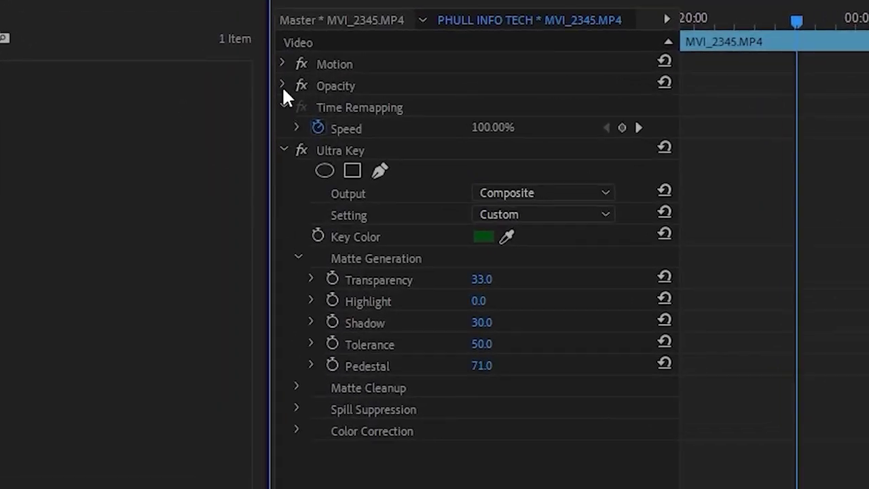
click(282, 86)
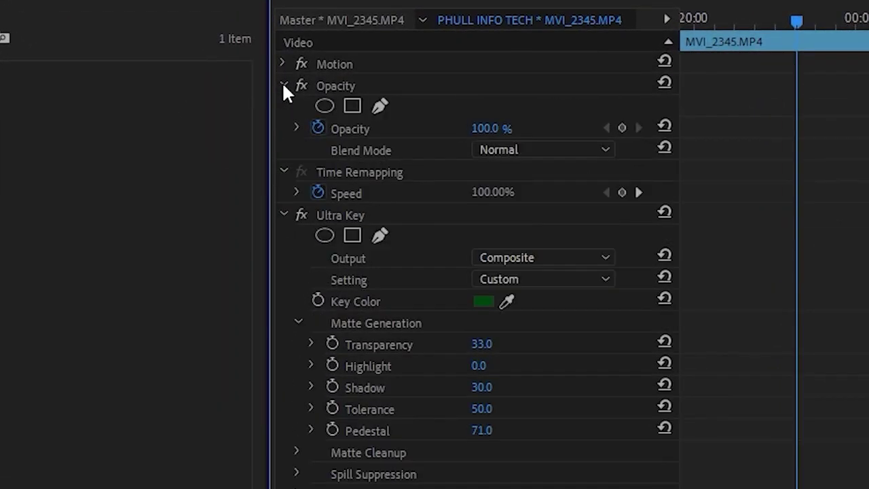
Add a 4-point polygon opacity mask and drag its corners outward to enclose the presenter's full body
click(350, 109)
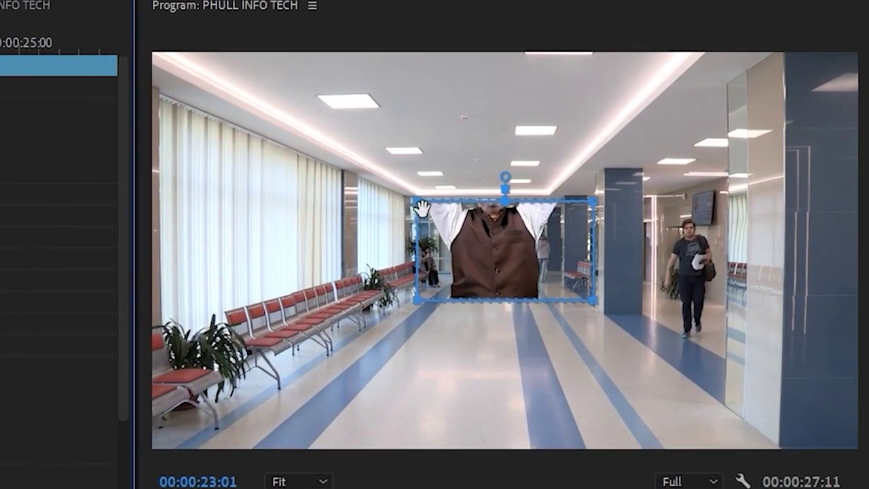
drag(418, 204, 242, 53)
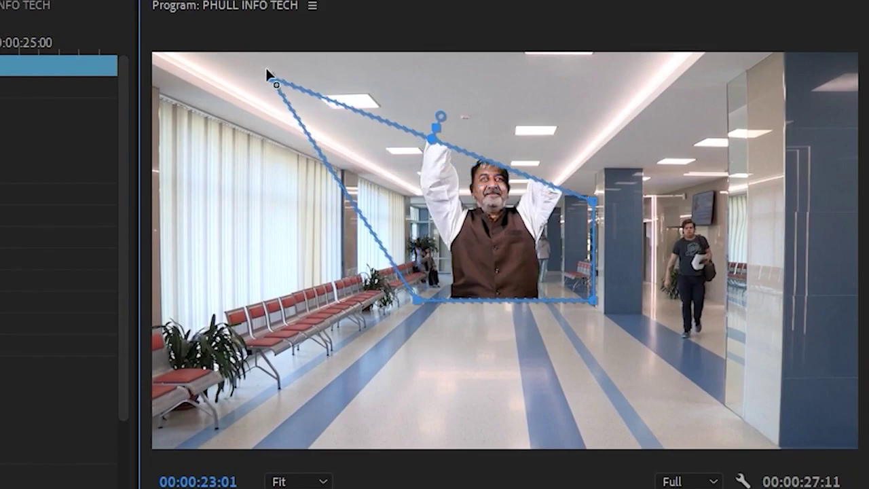
drag(241, 56, 274, 51)
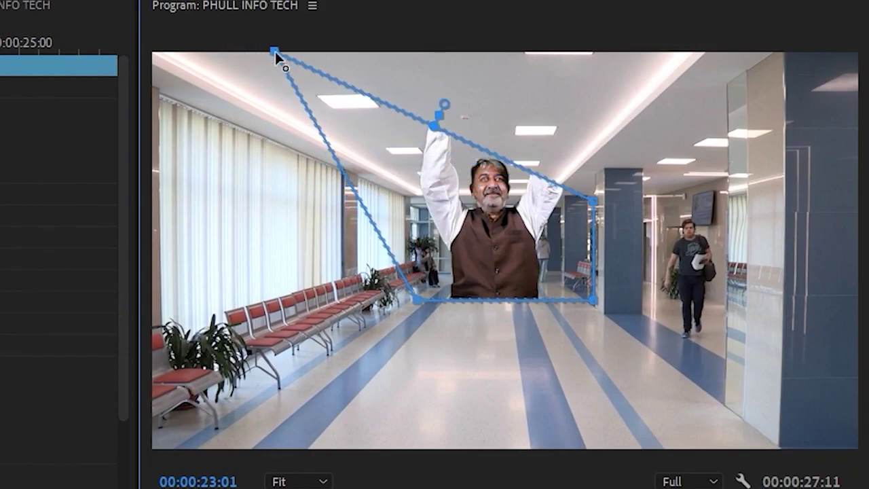
mouse_move(593, 202)
mouse_down()
mouse_move(723, 78)
mouse_move(673, 42)
mouse_up()
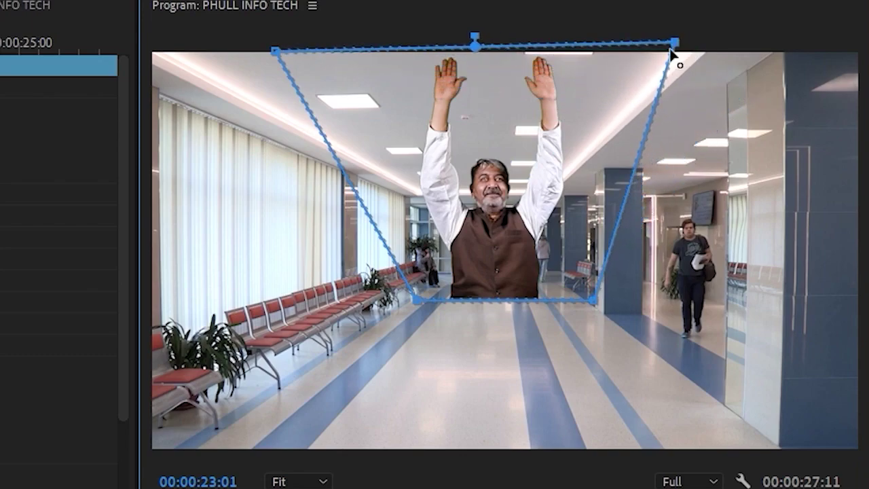
drag(594, 299, 710, 479)
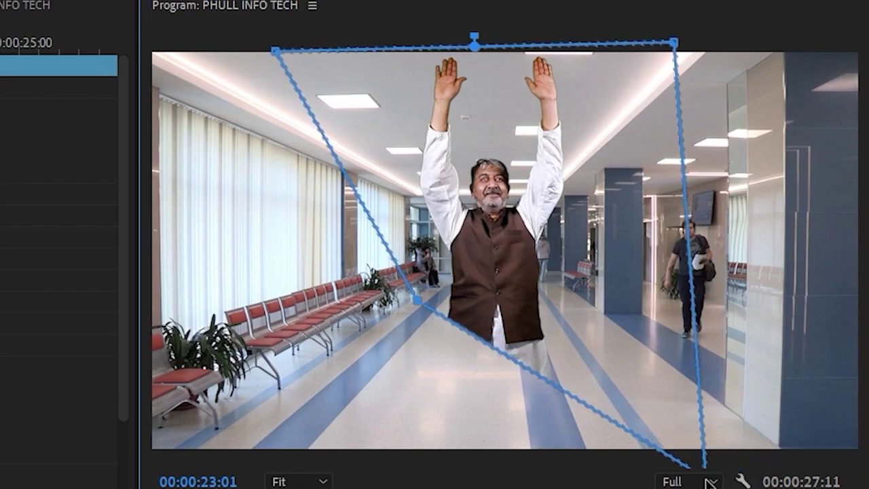
mouse_move(417, 300)
mouse_down()
mouse_move(217, 481)
mouse_move(279, 481)
mouse_up()
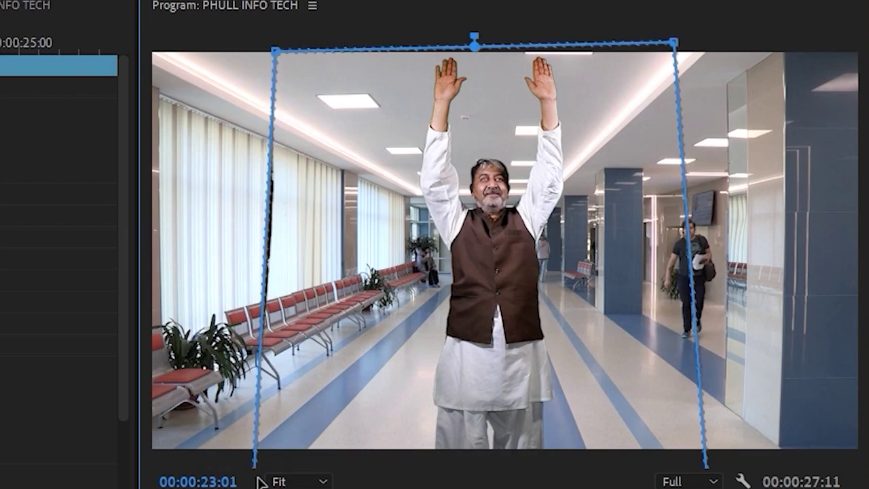